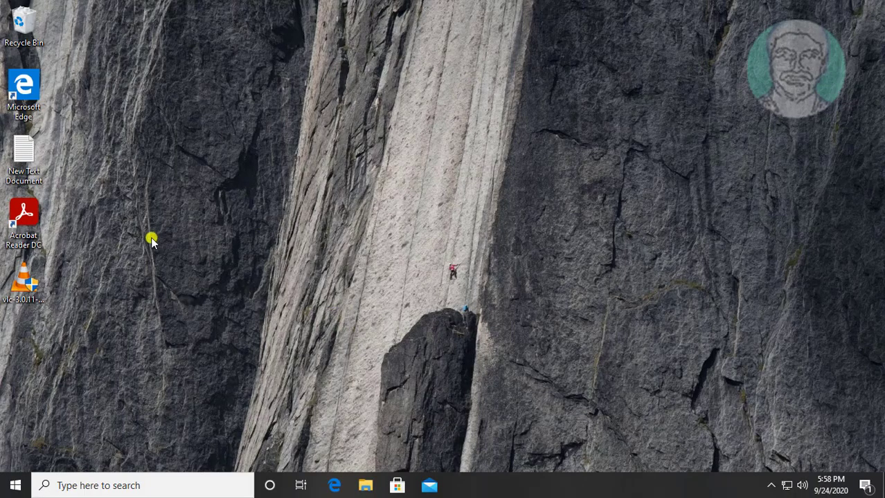
- Search for 'control panel', open it, and set View by to Small icons
left_click(90, 485)
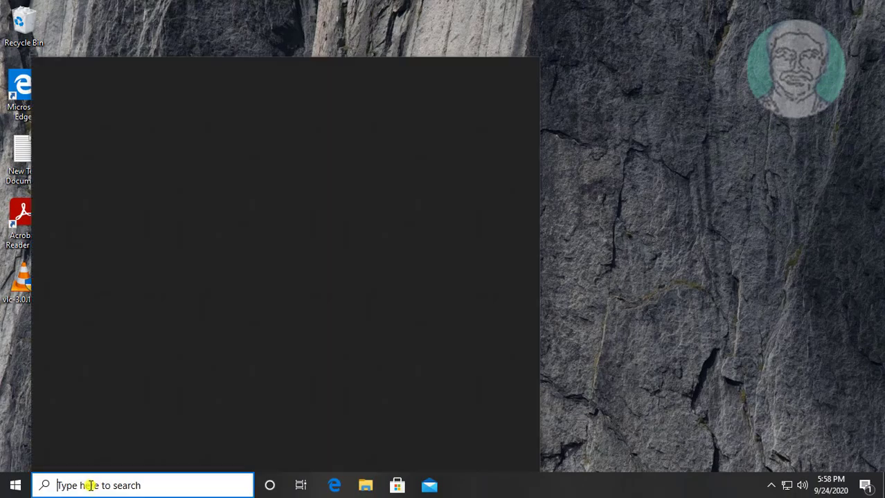
type("contr")
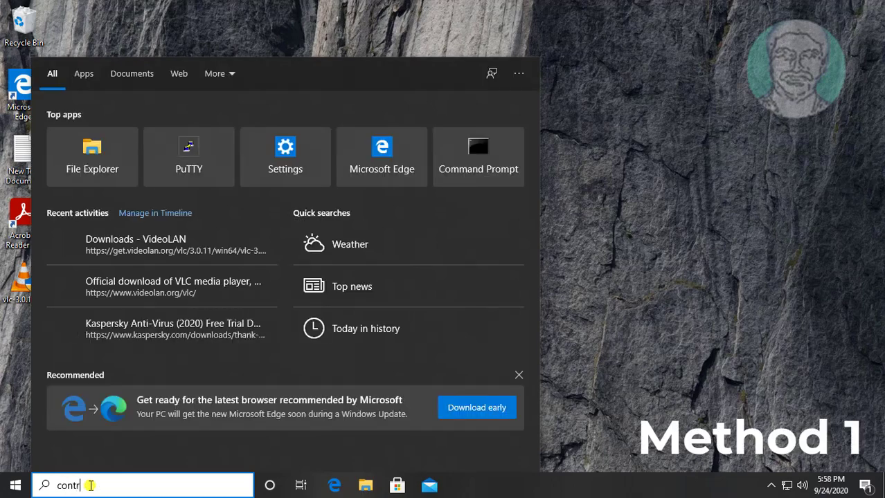
type("ol panel")
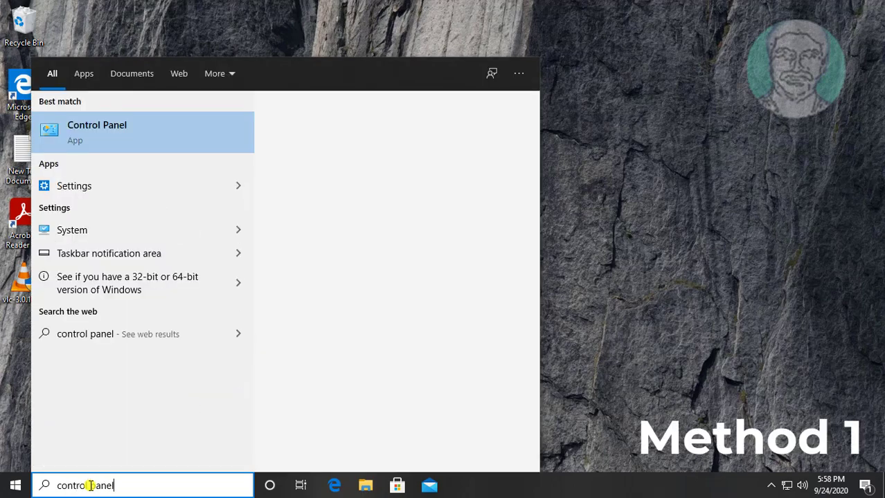
left_click(108, 137)
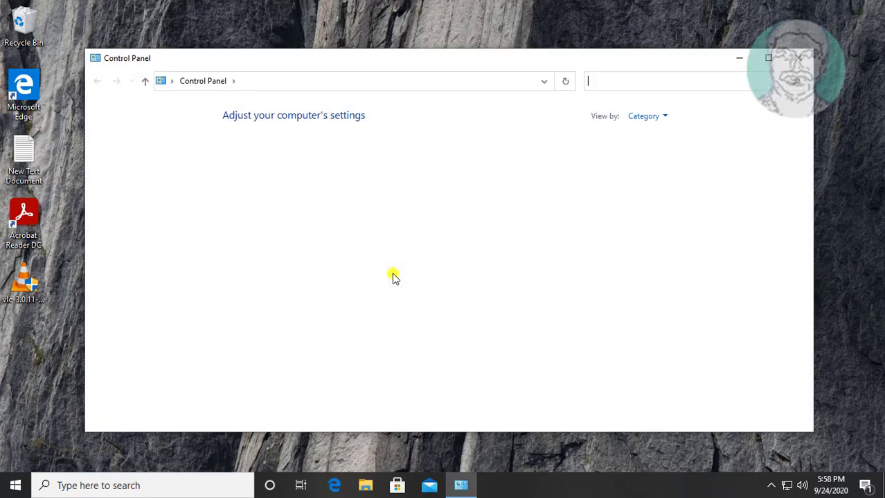
left_click(663, 117)
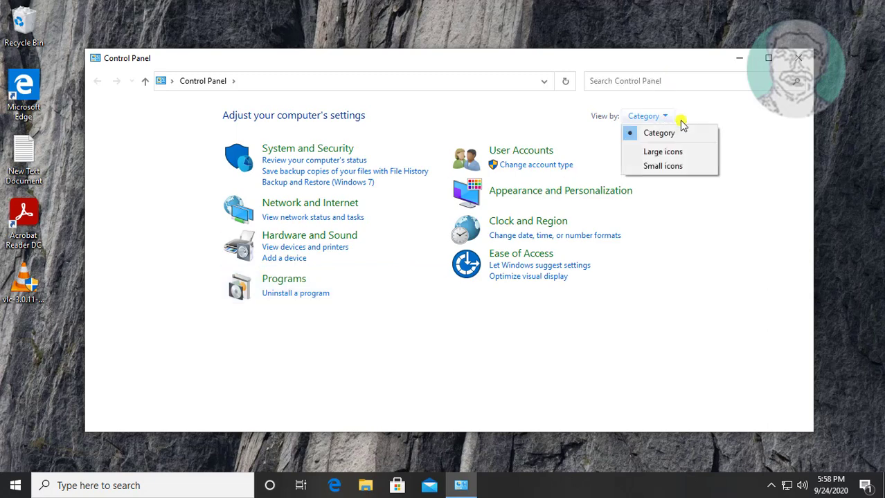
left_click(681, 166)
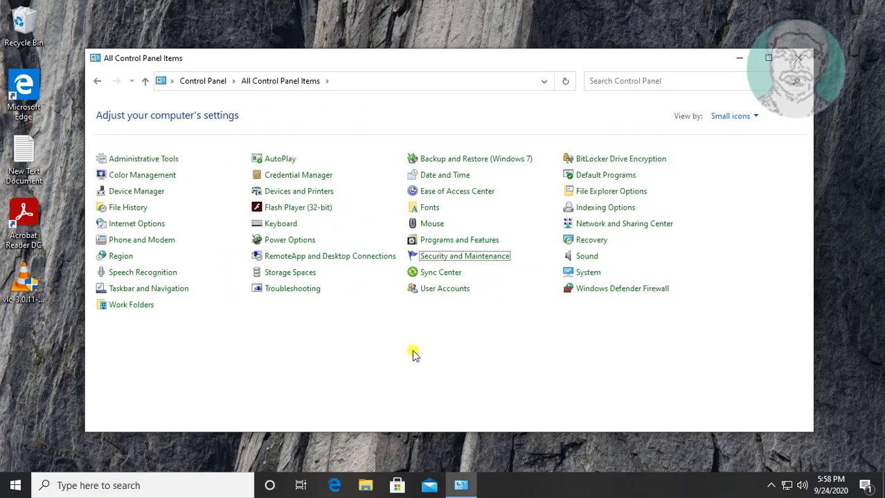
- Check Disable all enhancements in the Speakers properties, apply and confirm, then close Sound
left_click(585, 257)
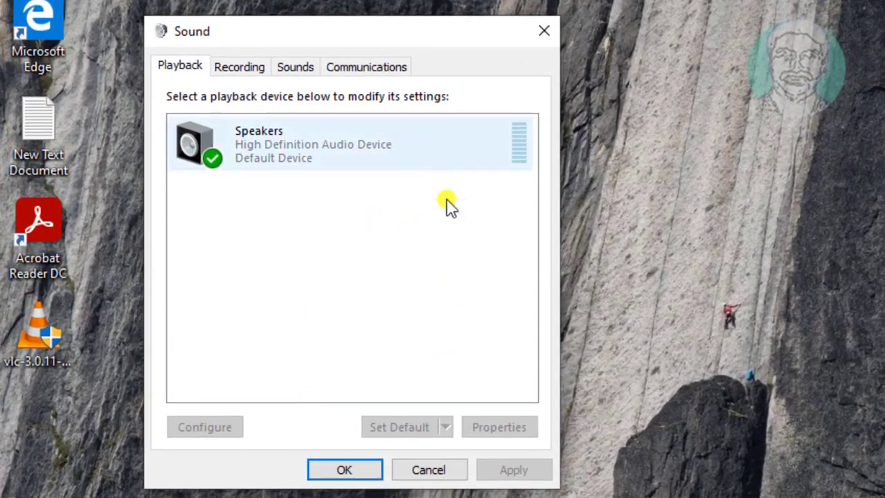
left_click(284, 141)
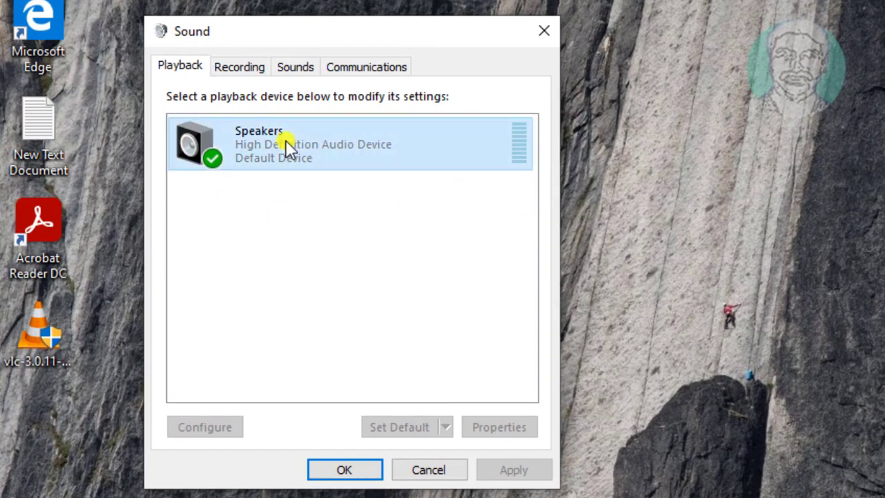
right_click(323, 136)
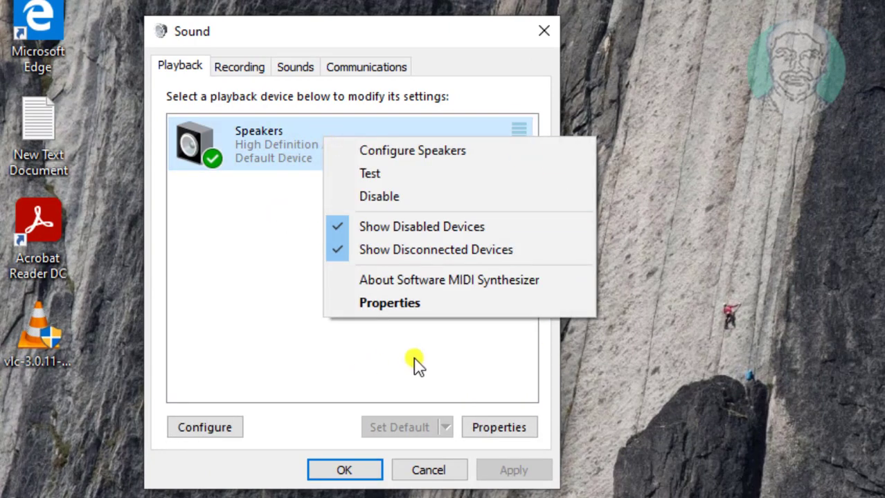
left_click(410, 305)
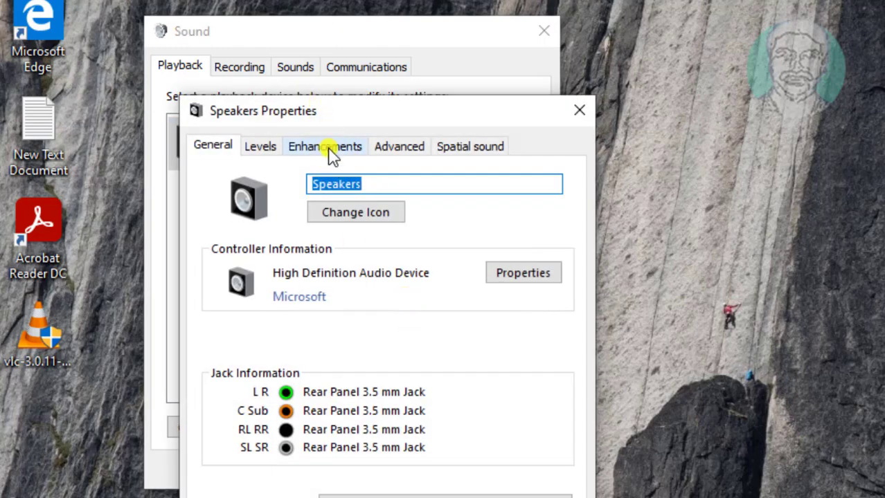
left_click(330, 148)
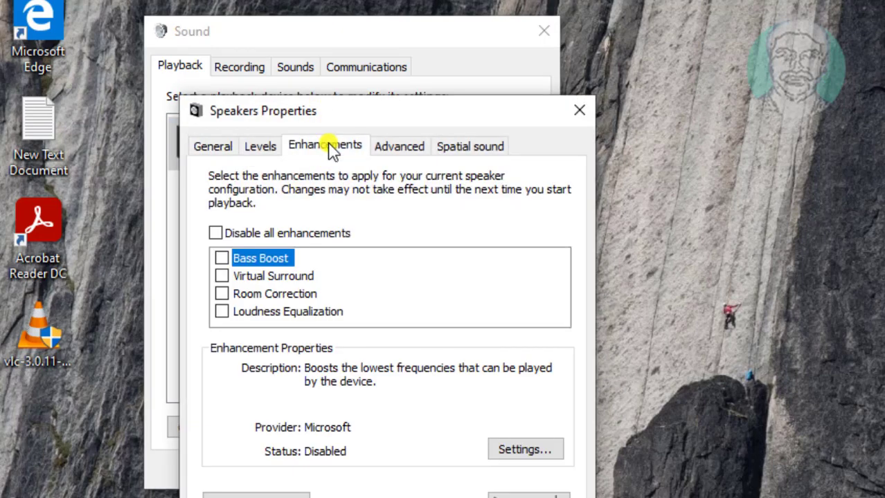
left_click(216, 234)
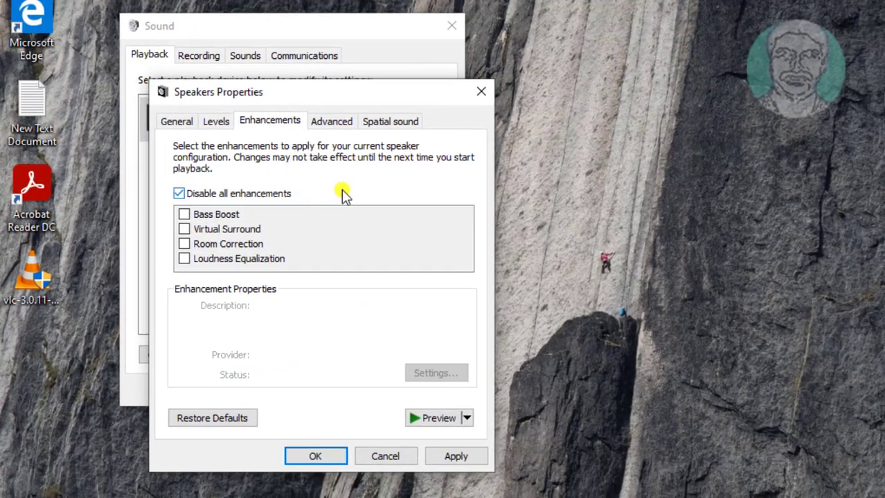
left_click(469, 461)
left_click(324, 455)
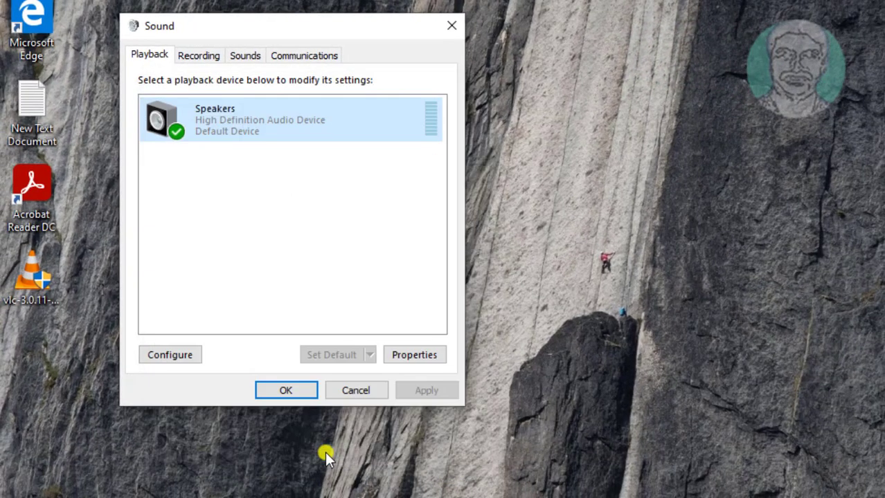
left_click(283, 391)
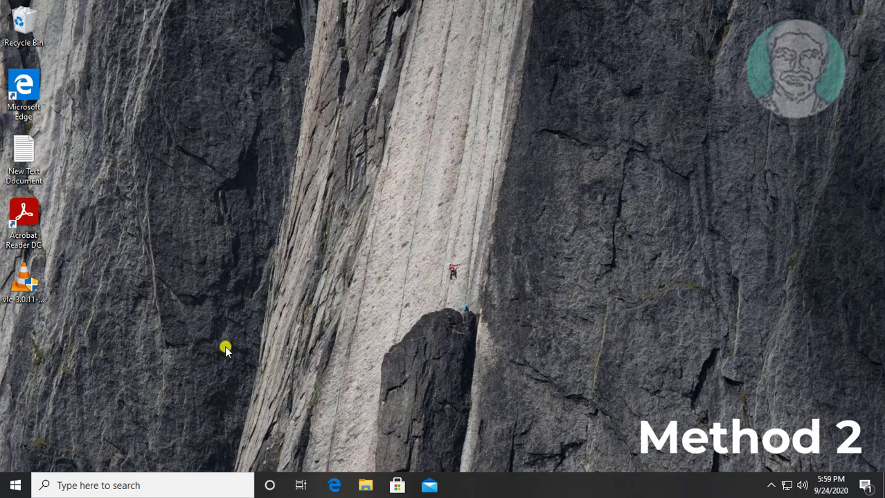
- Search for 'control panel', correcting a typo, and reopen Control Panel
left_click(121, 486)
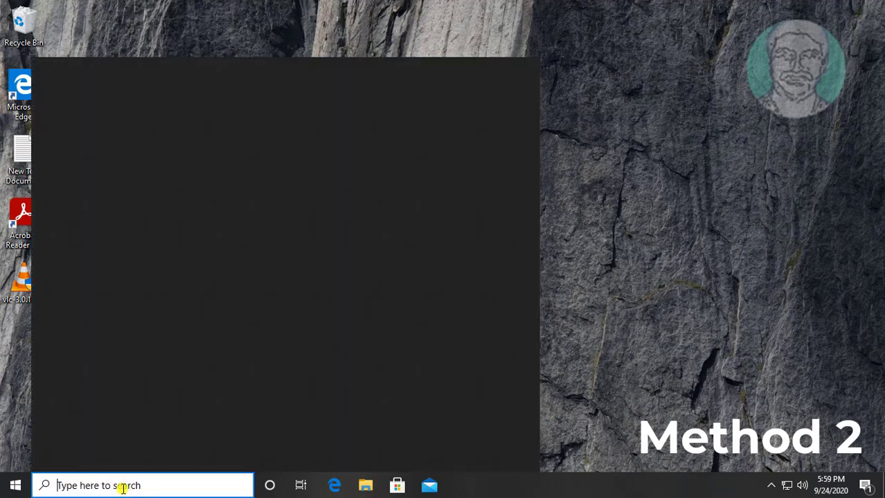
type("controol")
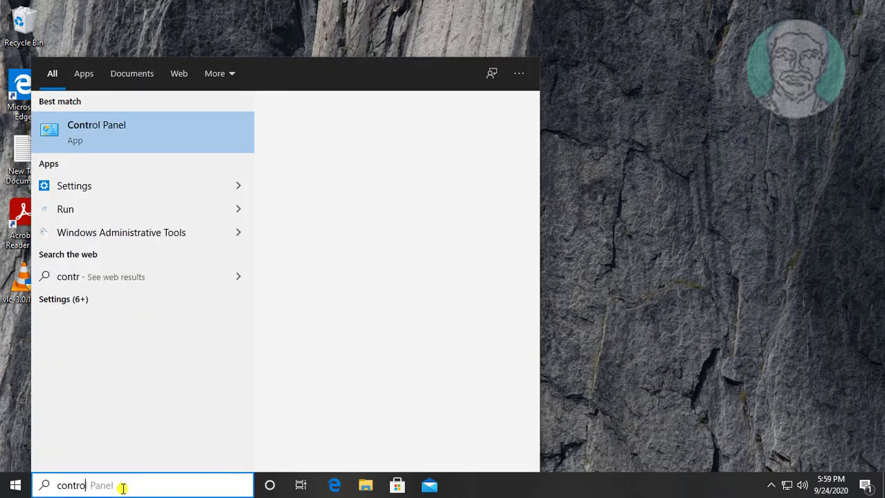
key("BackSpace")
key("BackSpace")
type("l panel")
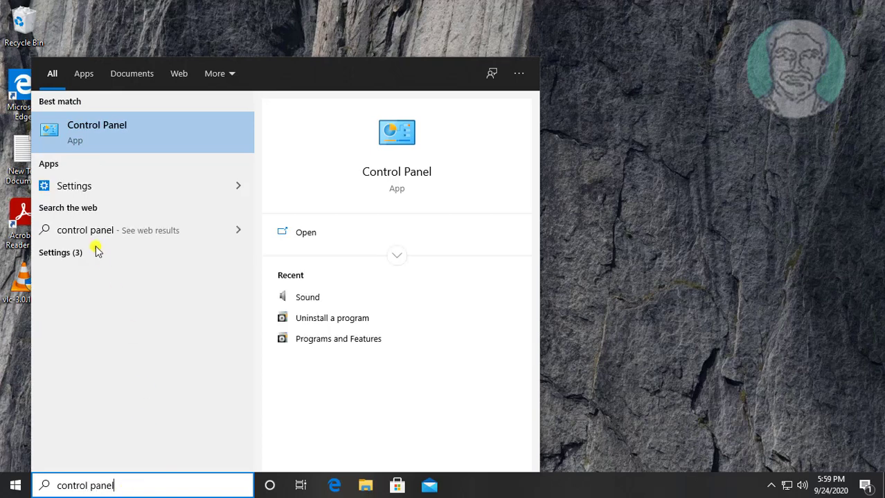
left_click(124, 136)
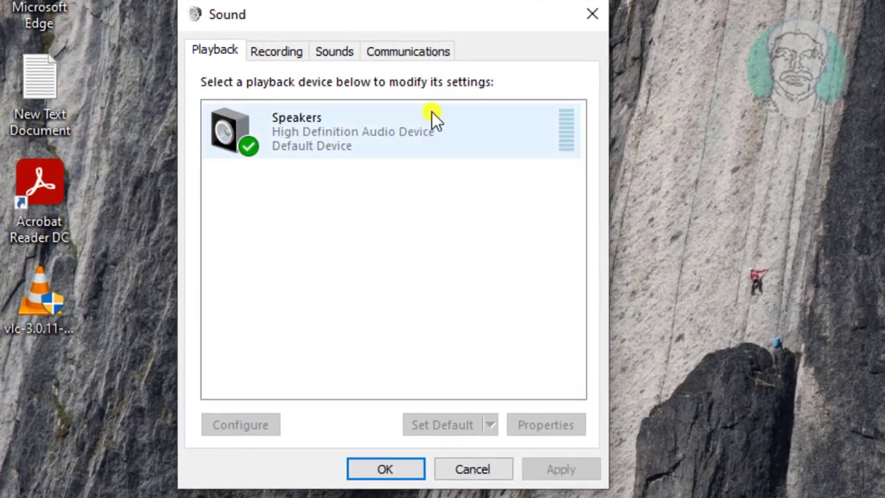
- Set the Sound Communications activity option to 'Do nothing', apply it, and close
left_click(420, 56)
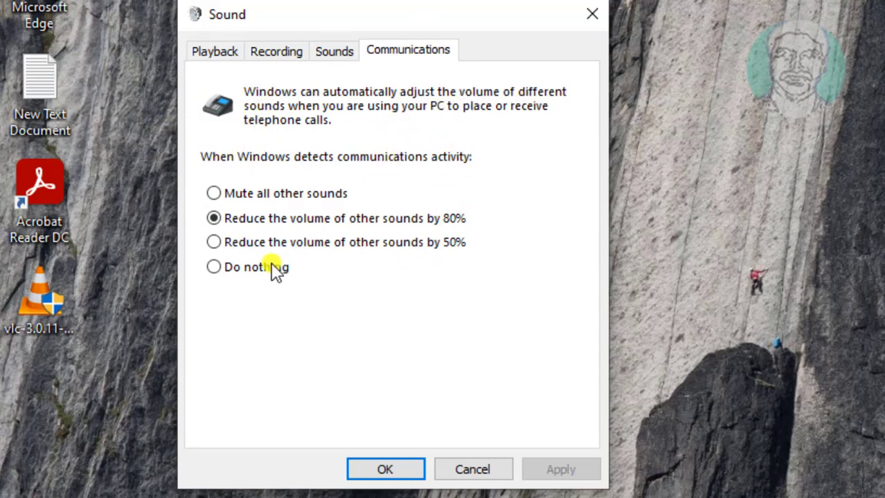
left_click(213, 269)
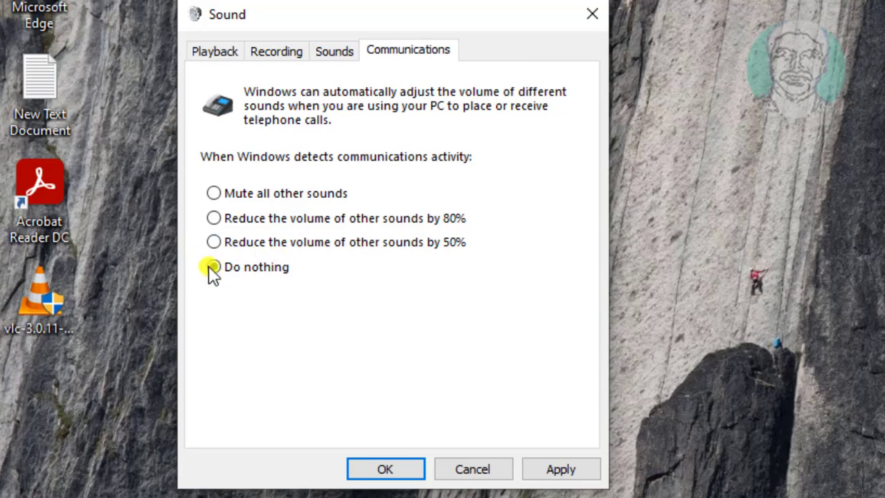
left_click(579, 472)
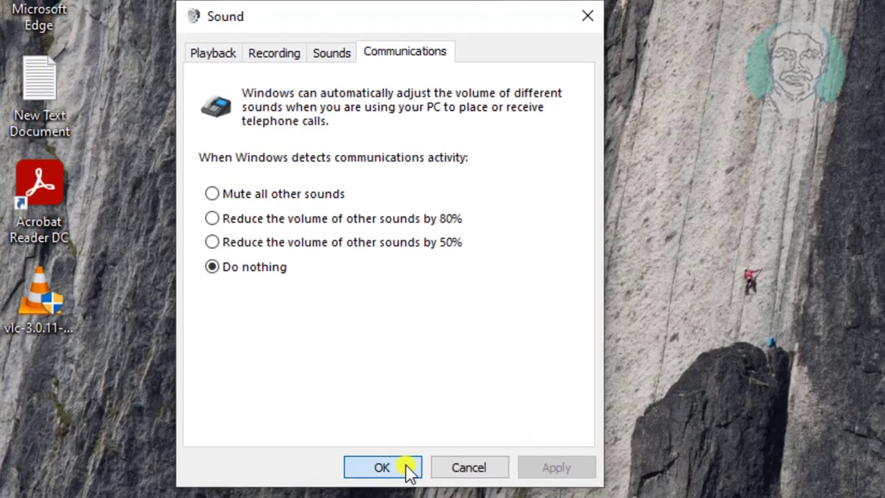
left_click(401, 470)
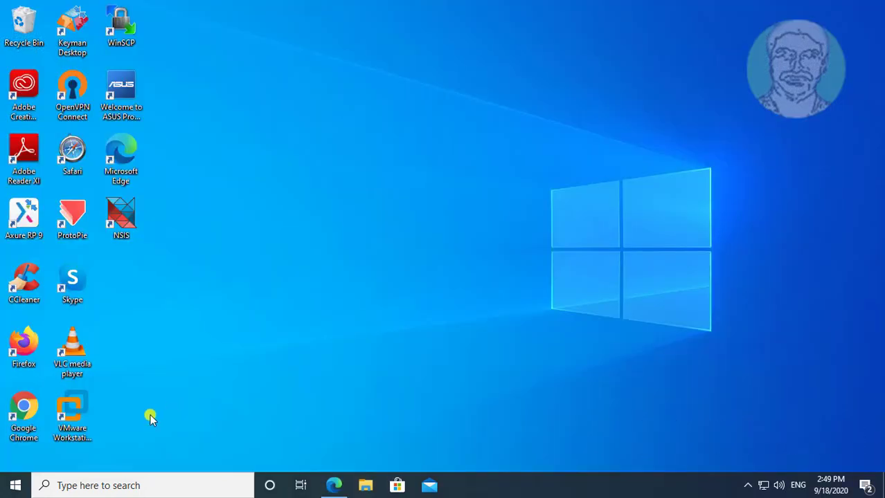
- Search for 'cmd' and open Command Prompt from the results
left_click(80, 486)
type("cmd")
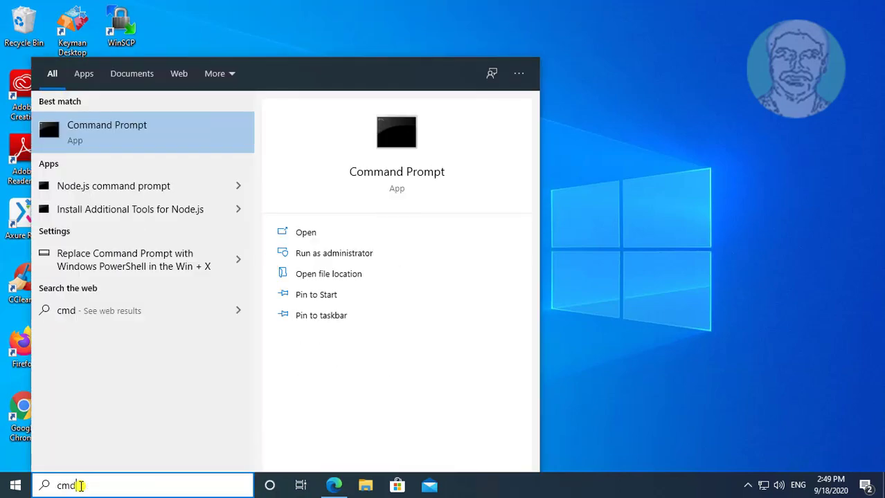
left_click(115, 137)
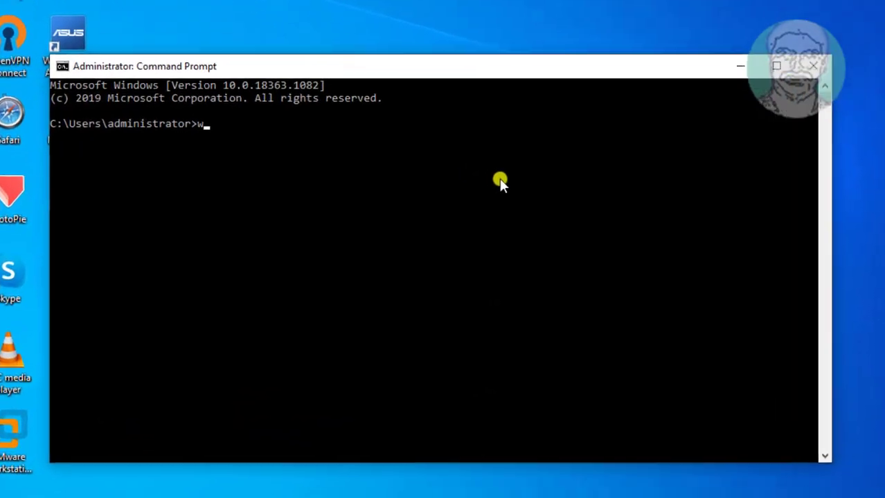
- Run 'wmic baseboard get product' and select the STRIX Z270F GAMING model name in the output
type("w")
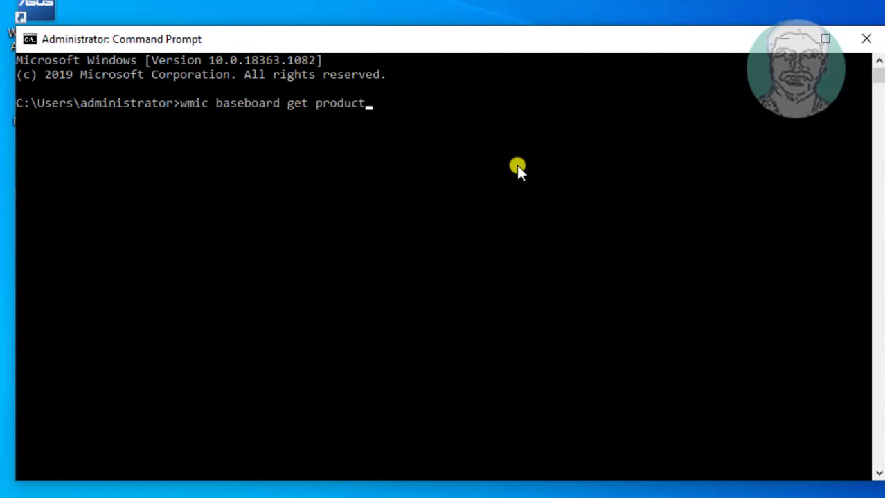
key("Return")
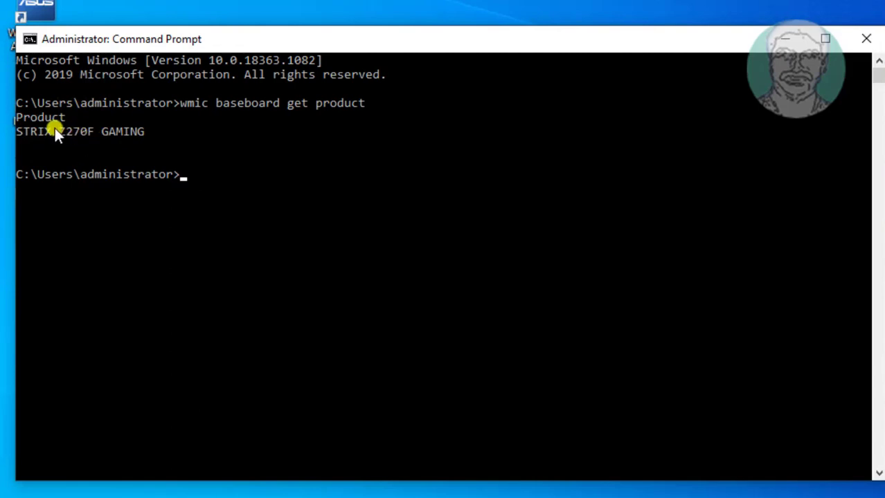
left_click_drag(20, 131, 120, 130)
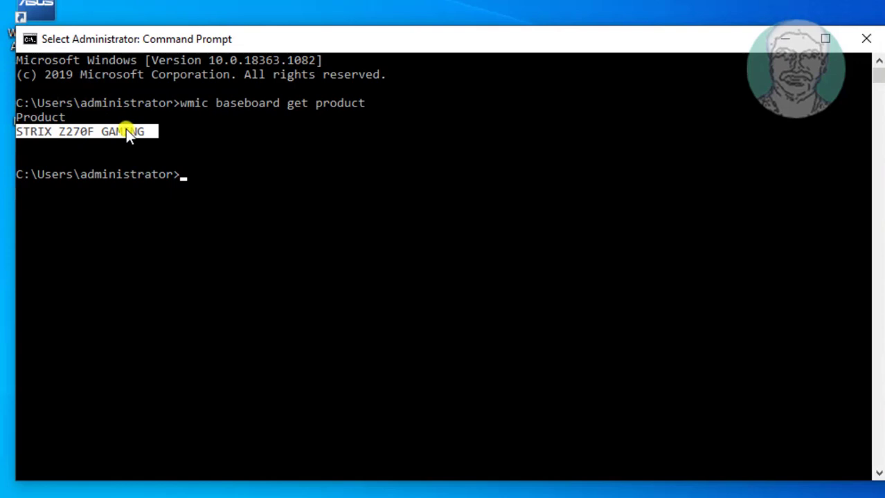
- Copy the marked STRIX Z270F GAMING model name using the window menu's Edit > Copy
left_click(27, 42)
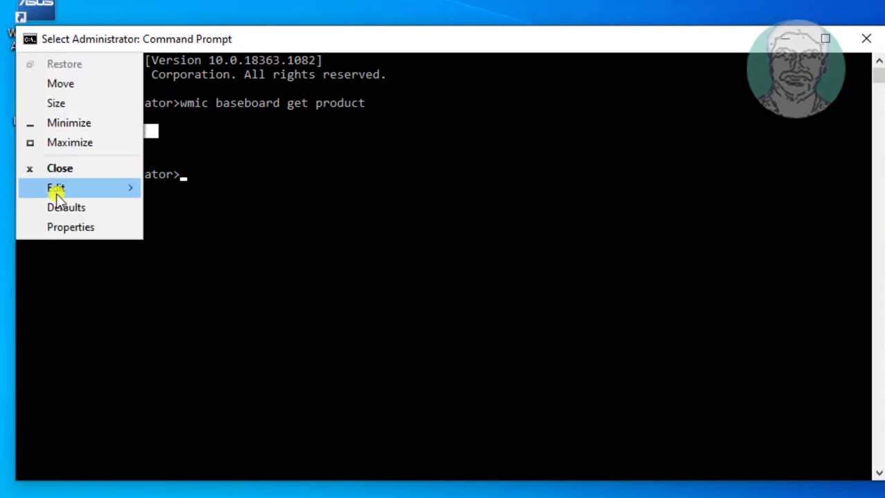
mouse_move(55, 190)
left_click(182, 210)
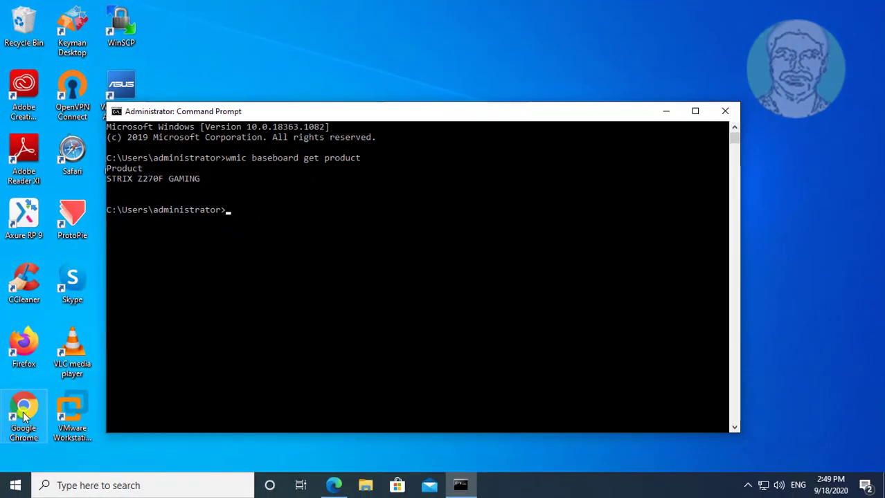
- Search Chrome for 'STRIX Z270F GAMING drivers' and open the ASUS Driver & Tools page
left_click(667, 111)
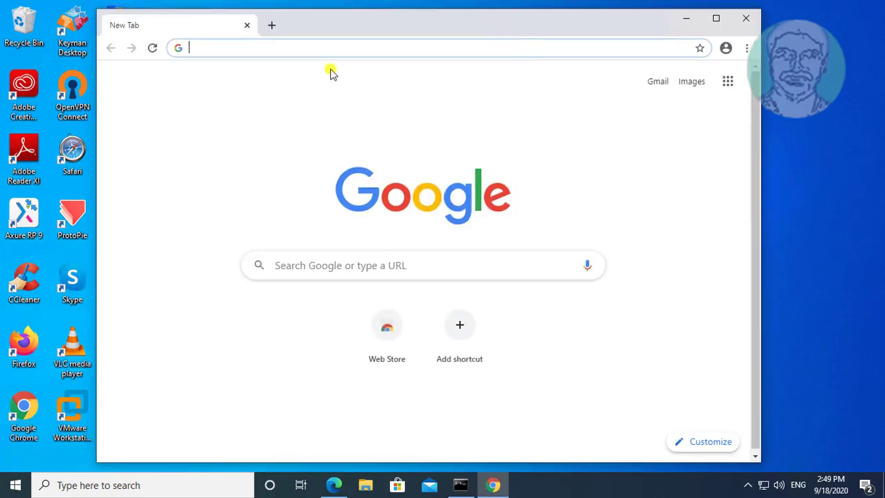
right_click(197, 49)
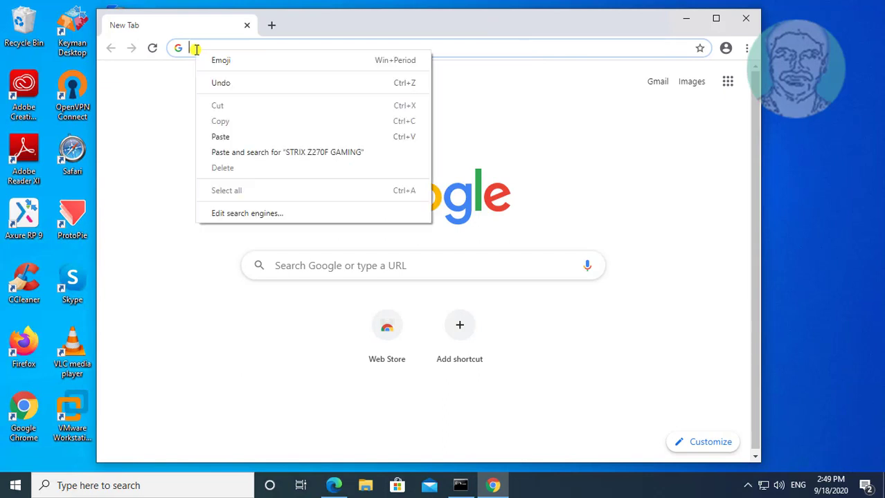
left_click(270, 148)
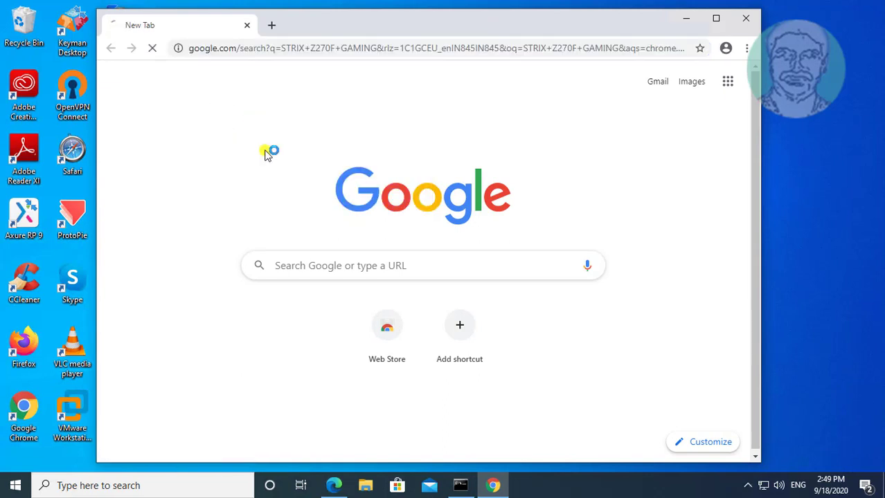
left_click(353, 85)
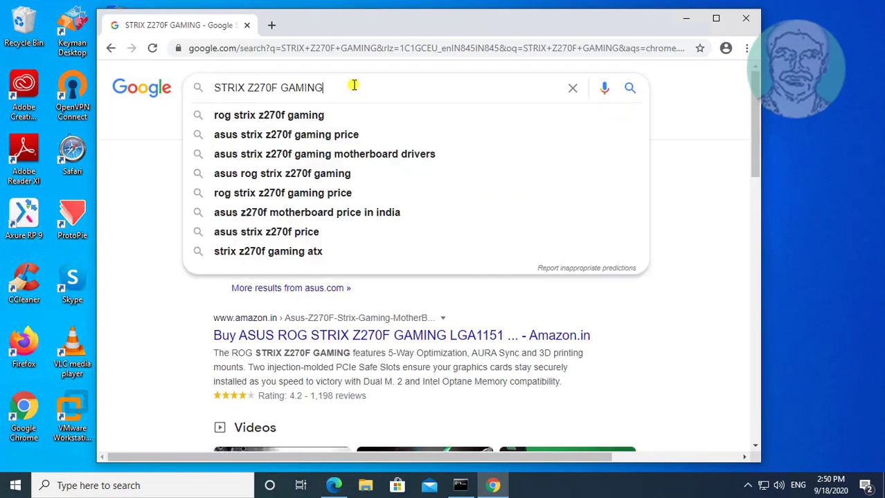
type("drivers")
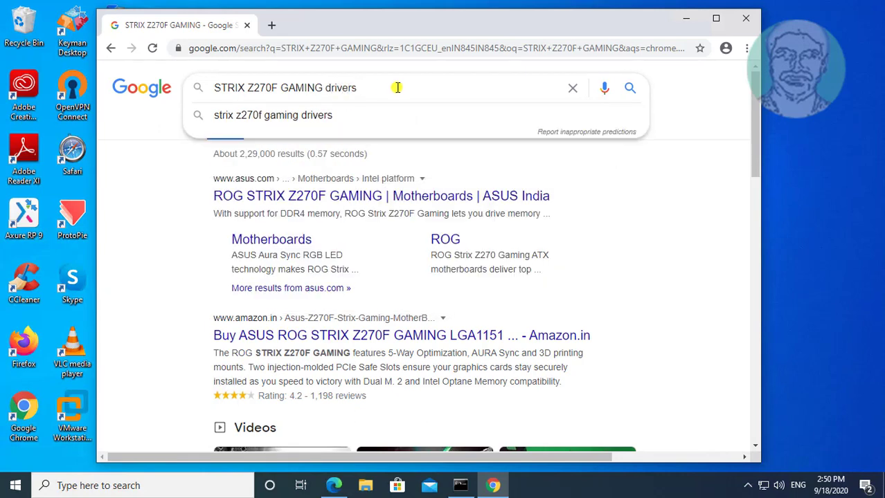
key("Return")
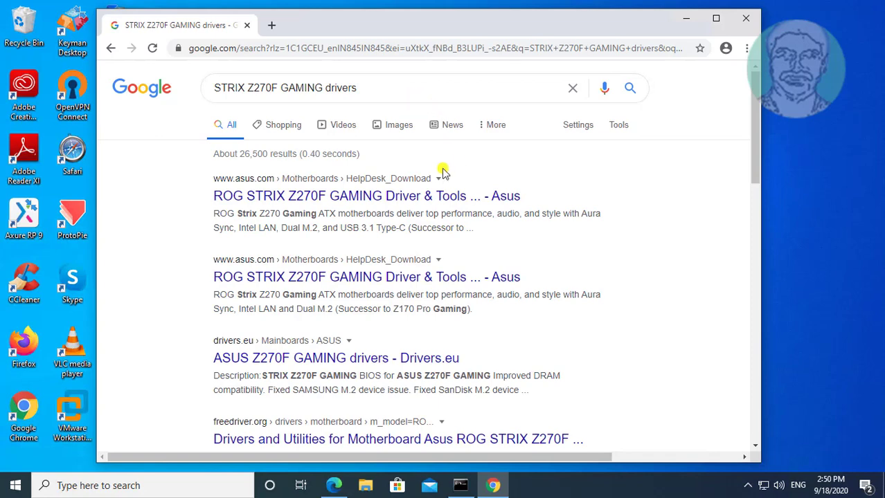
left_click(376, 200)
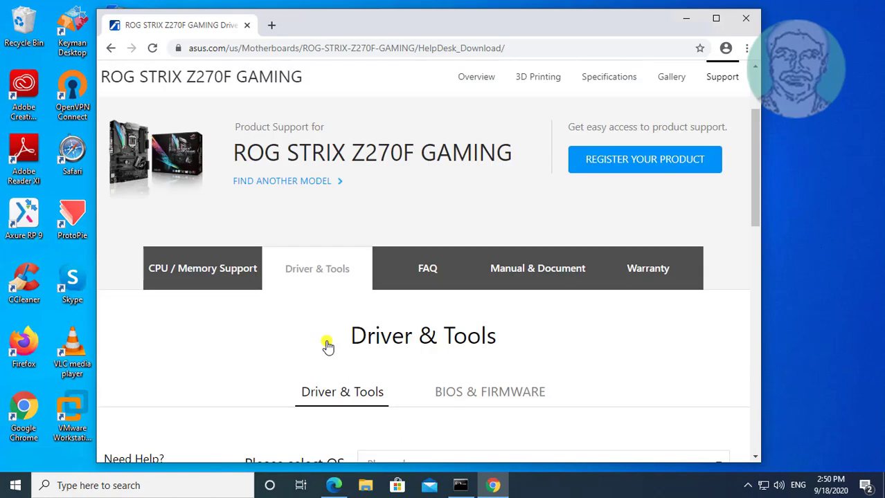
scroll(329, 346, "down", 2)
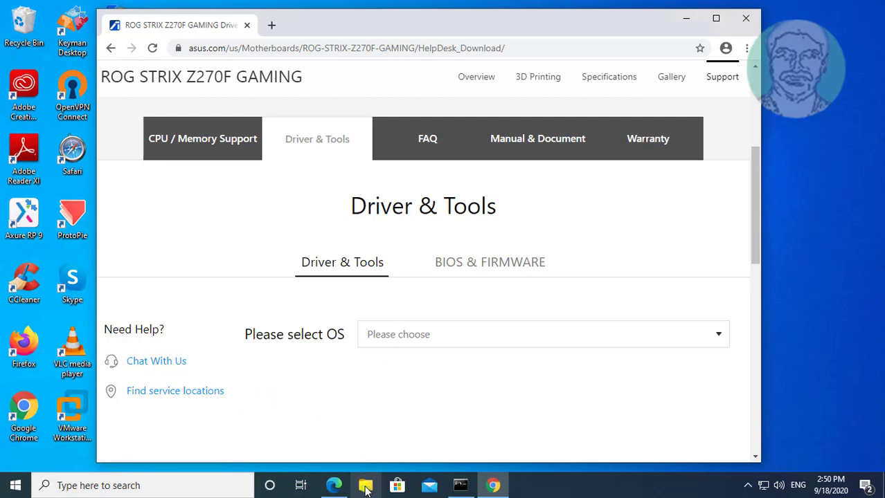
left_click(366, 488)
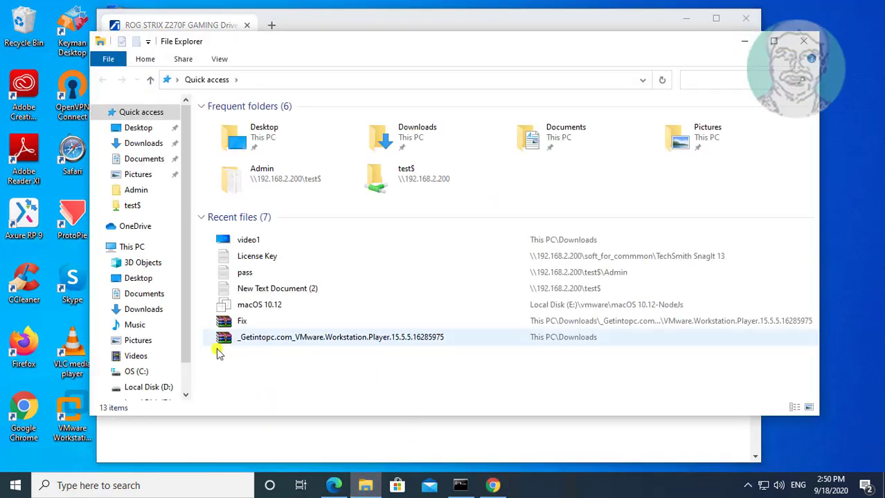
right_click(131, 251)
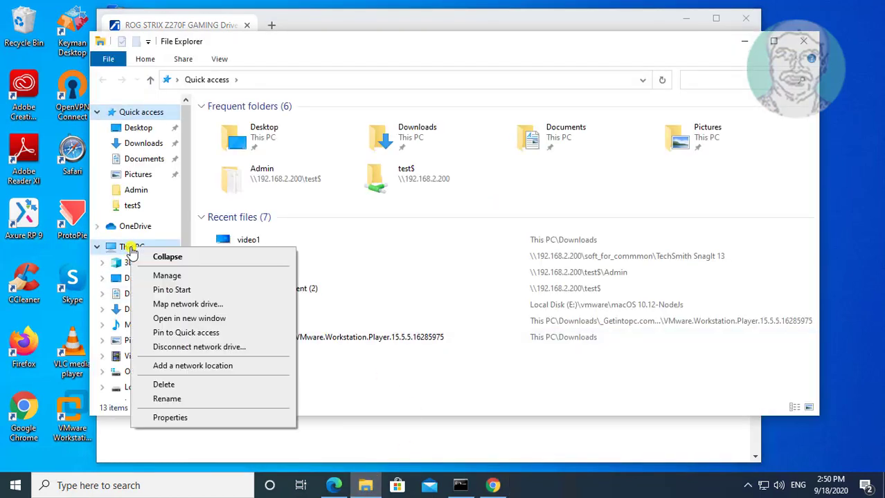
left_click(170, 418)
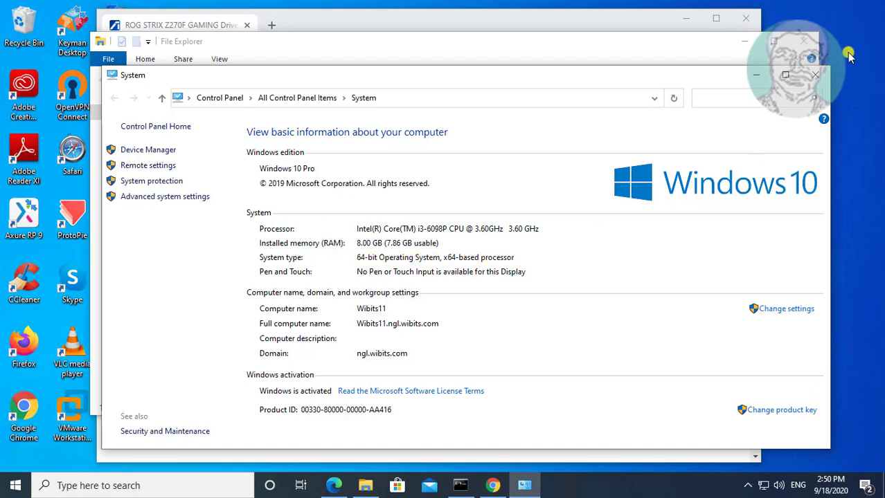
left_click(814, 75)
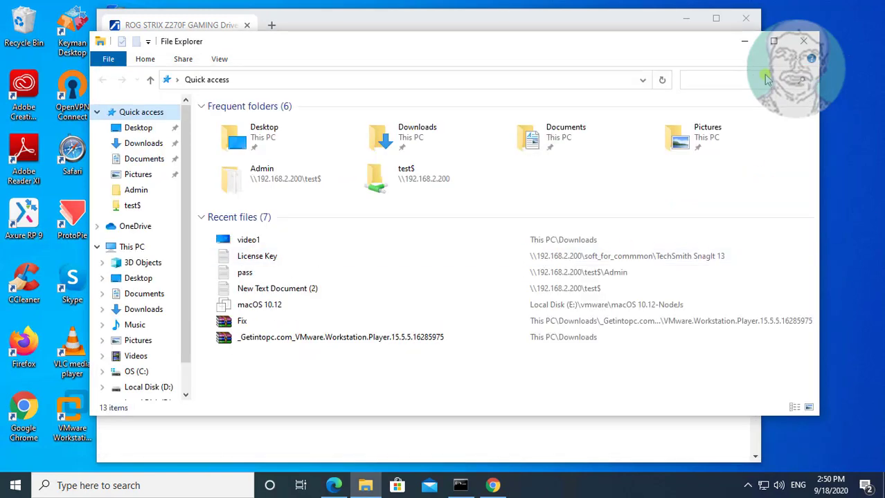
left_click(803, 41)
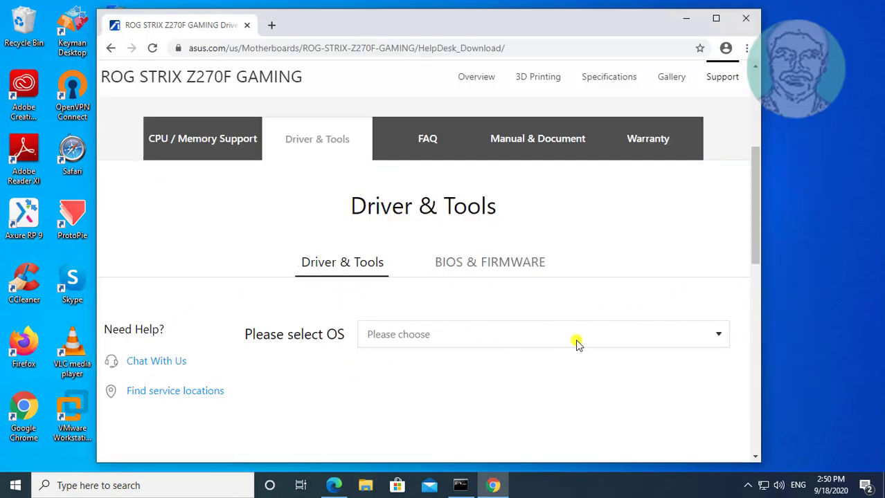
- Pick Windows 10 64-bit, download the Realtek Audio Driver V6.0.1.8273 zip, and show it in its folder
left_click(720, 336)
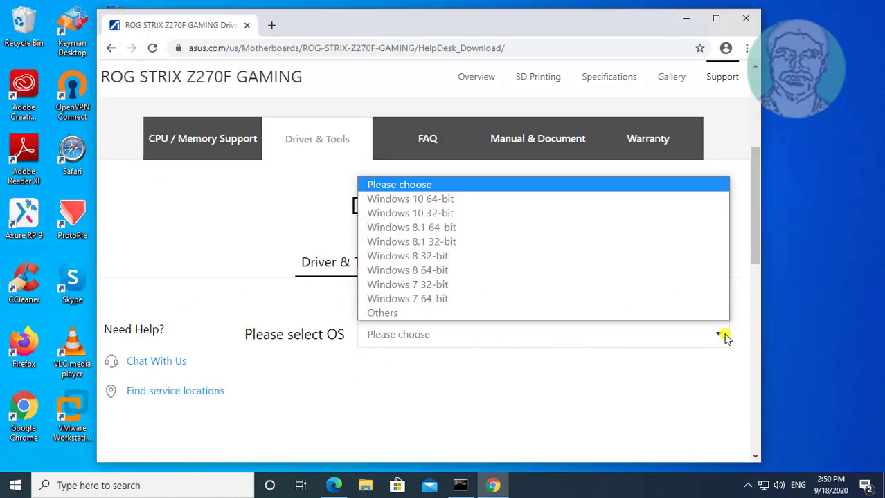
left_click(438, 200)
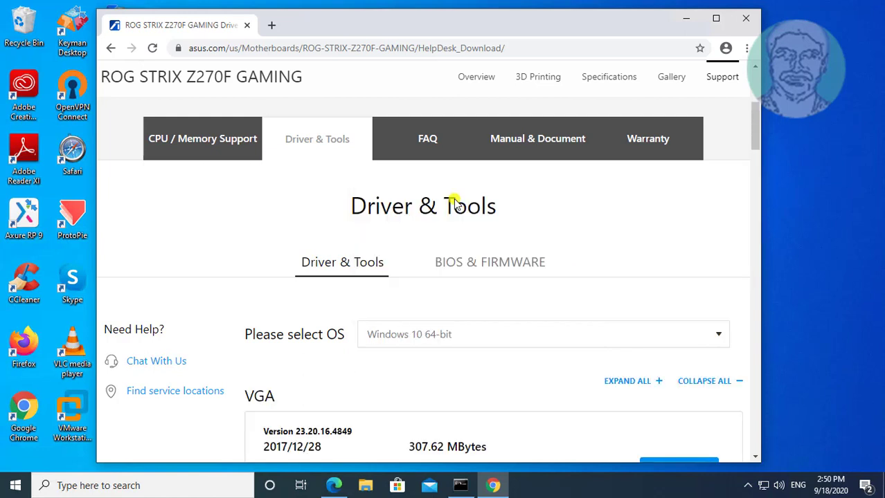
left_click_drag(753, 128, 759, 202)
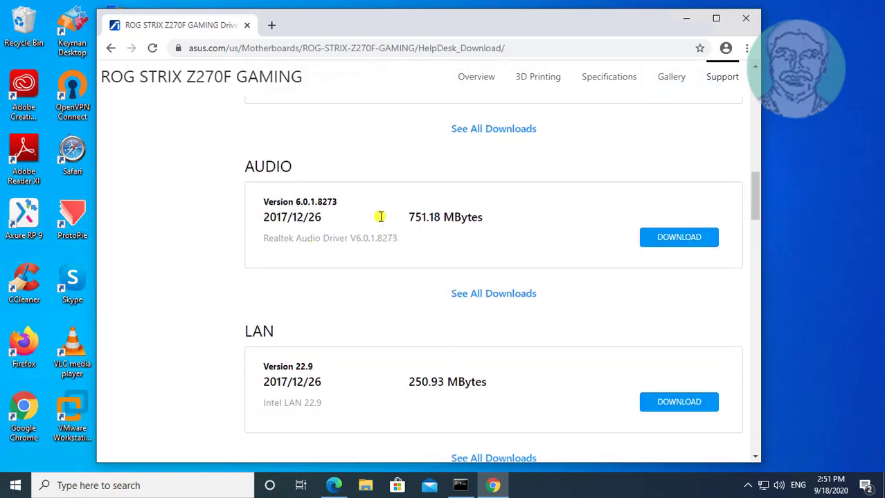
left_click(689, 240)
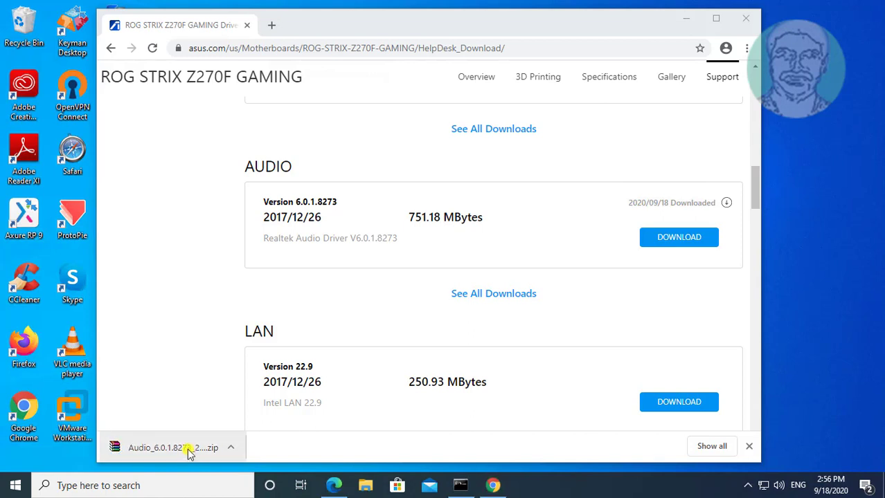
left_click(230, 450)
left_click(273, 406)
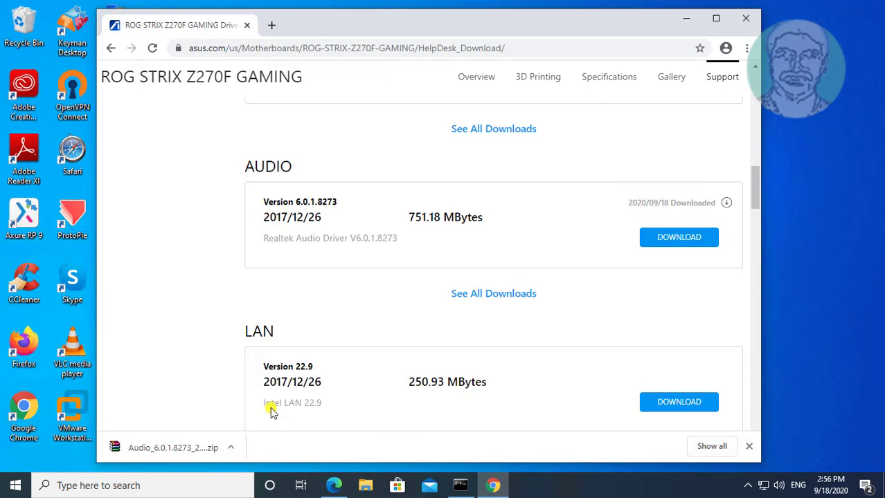
- Extract the Audio zip into the Audio_6.0.1.8273_20171225 folder
left_click(686, 19)
right_click(253, 141)
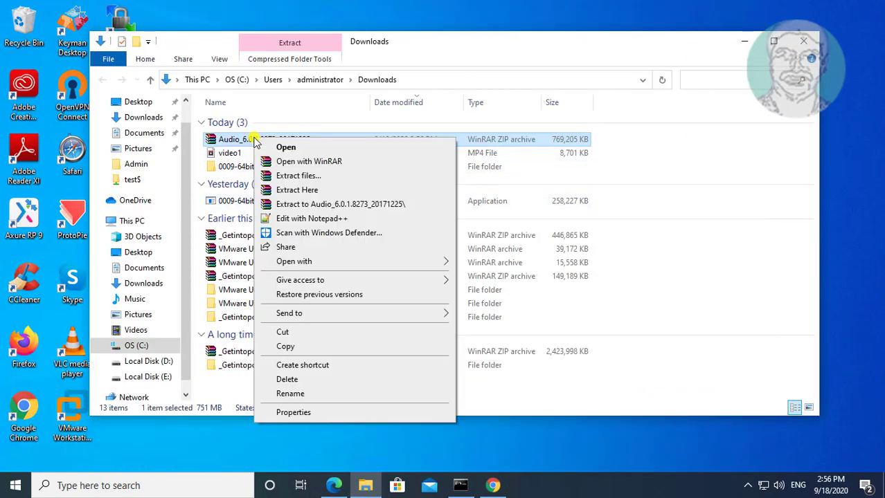
left_click(369, 206)
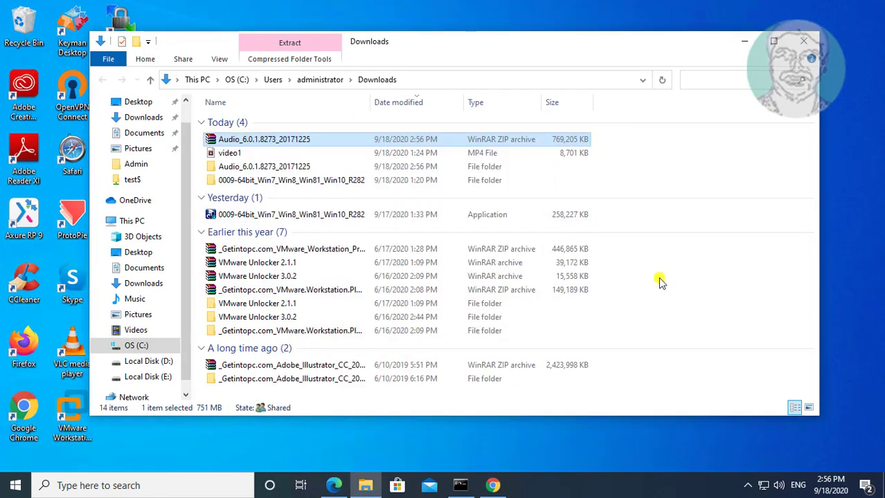
- Launch Setup from the extracted folder, allowing it past the security warning
double_click(277, 168)
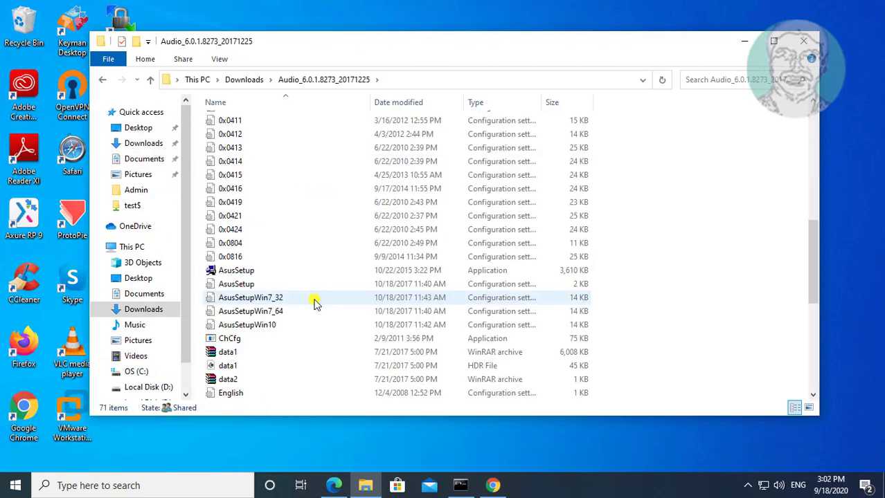
scroll(315, 303, "down", 4)
scroll(315, 304, "down", 3)
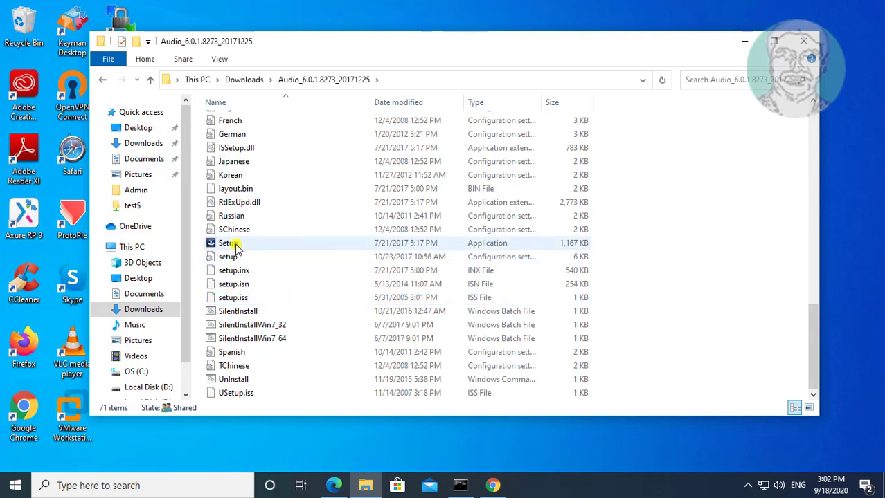
double_click(236, 243)
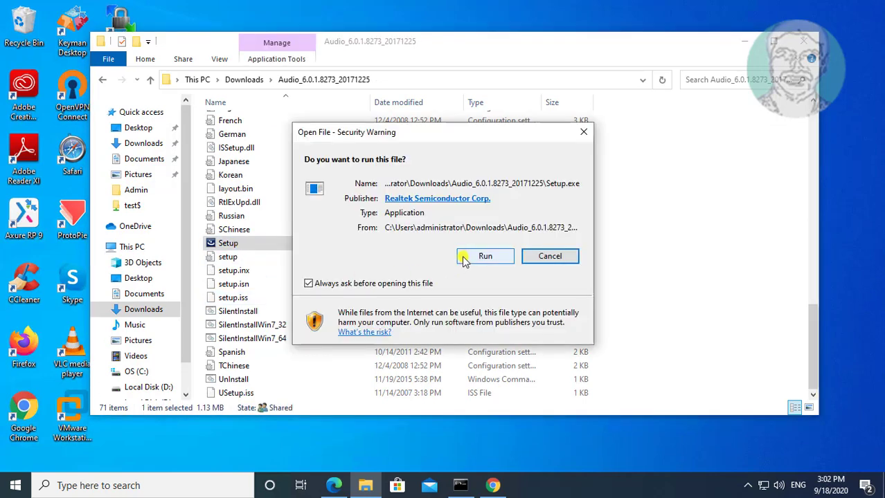
left_click(469, 257)
- Close File Explorer and run the Realtek High Definition Audio Driver installation to completion
left_click(801, 44)
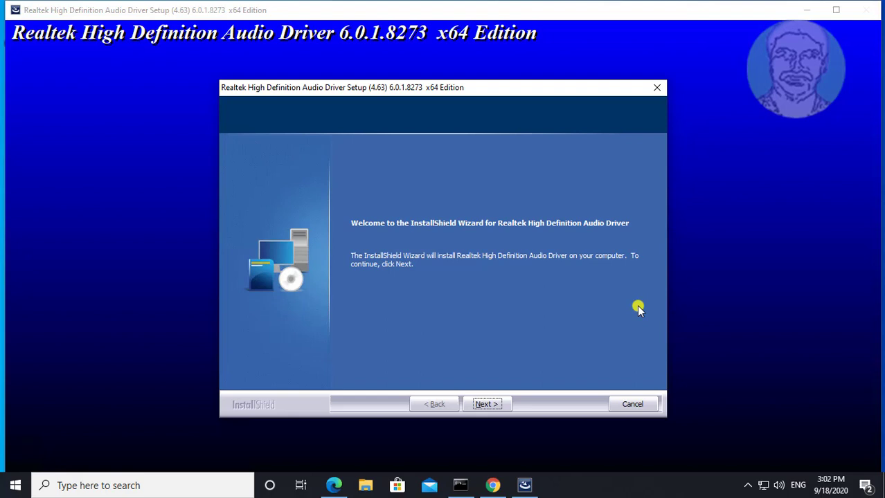
left_click(485, 405)
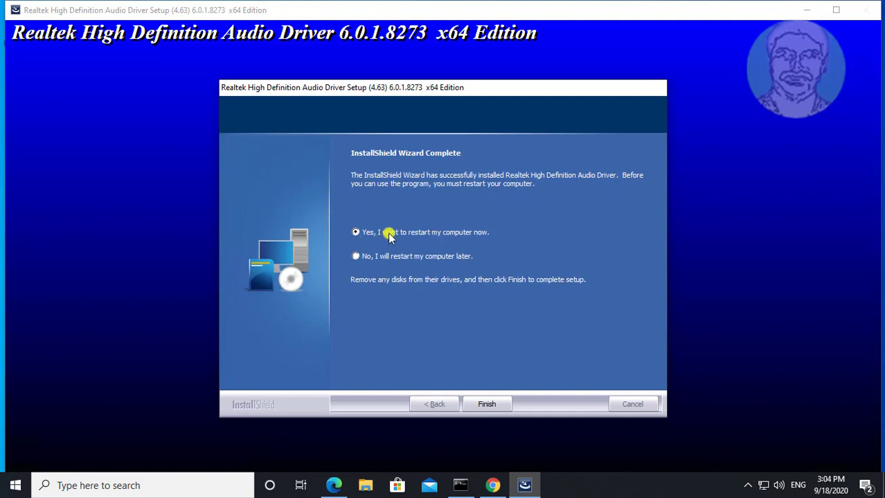
- Finish the Realtek wizard with 'Yes, I want to restart my computer now' selected
left_click(498, 404)
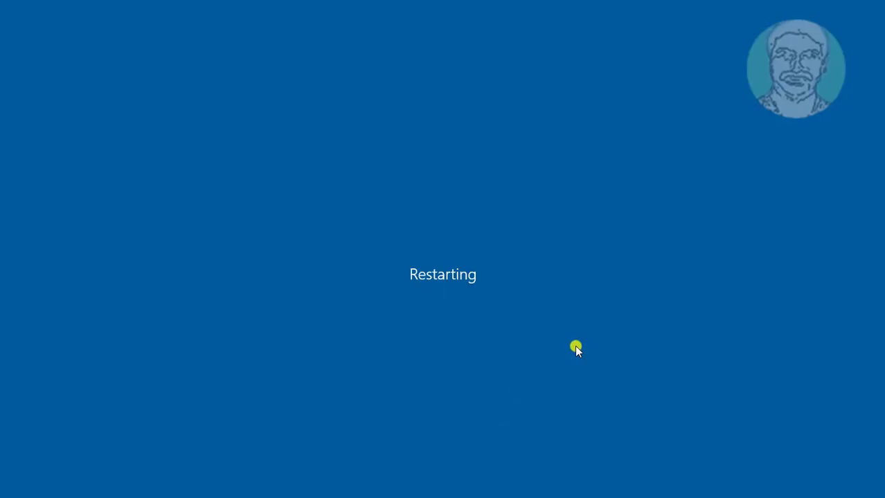